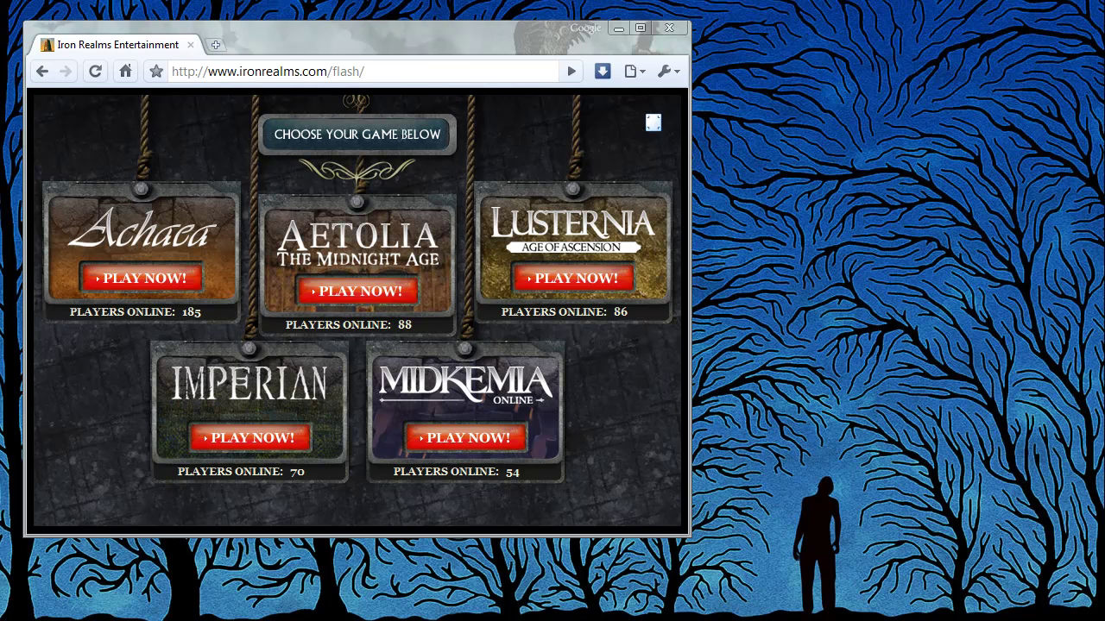
Step: Log into Achaea with the character's name and password, then send 'drop sword'
click(143, 271)
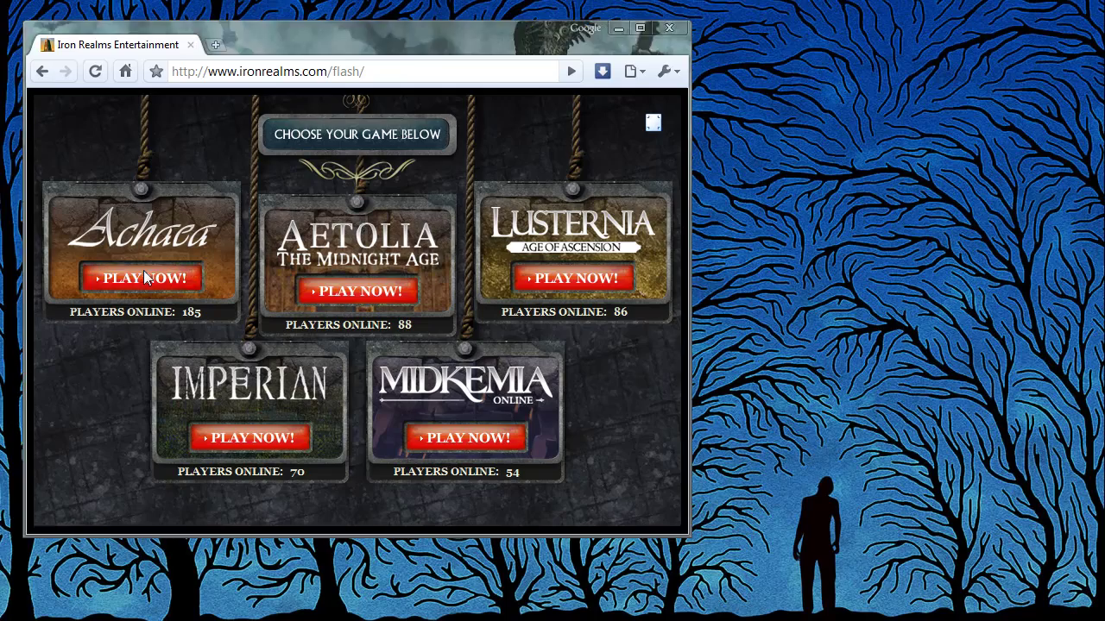
text(loa)
key(Tab)
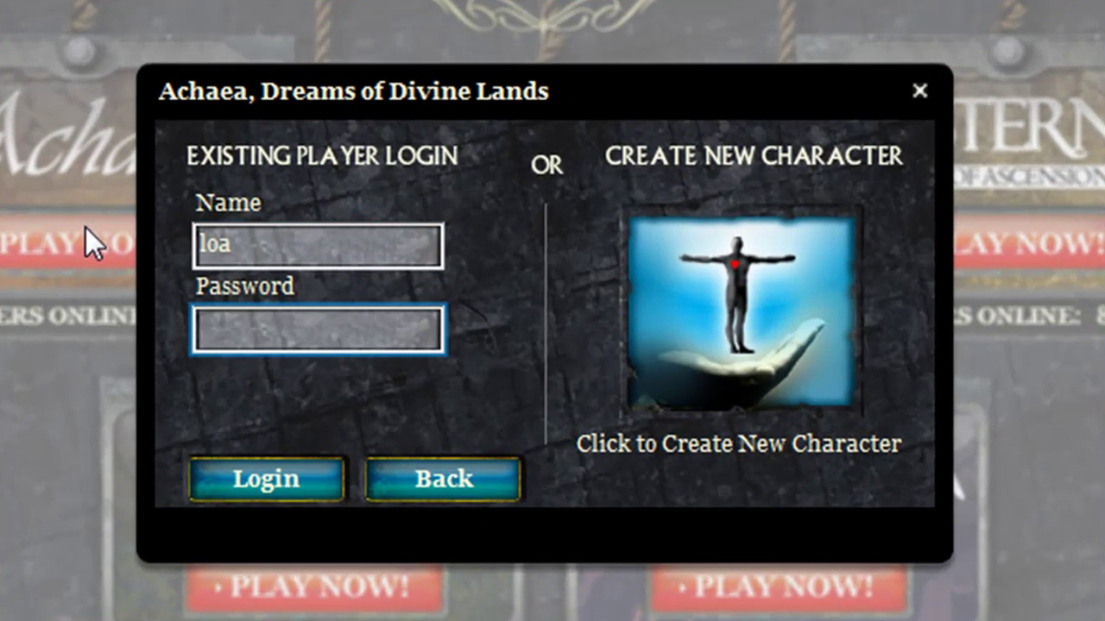
text(**********)
key(Return)
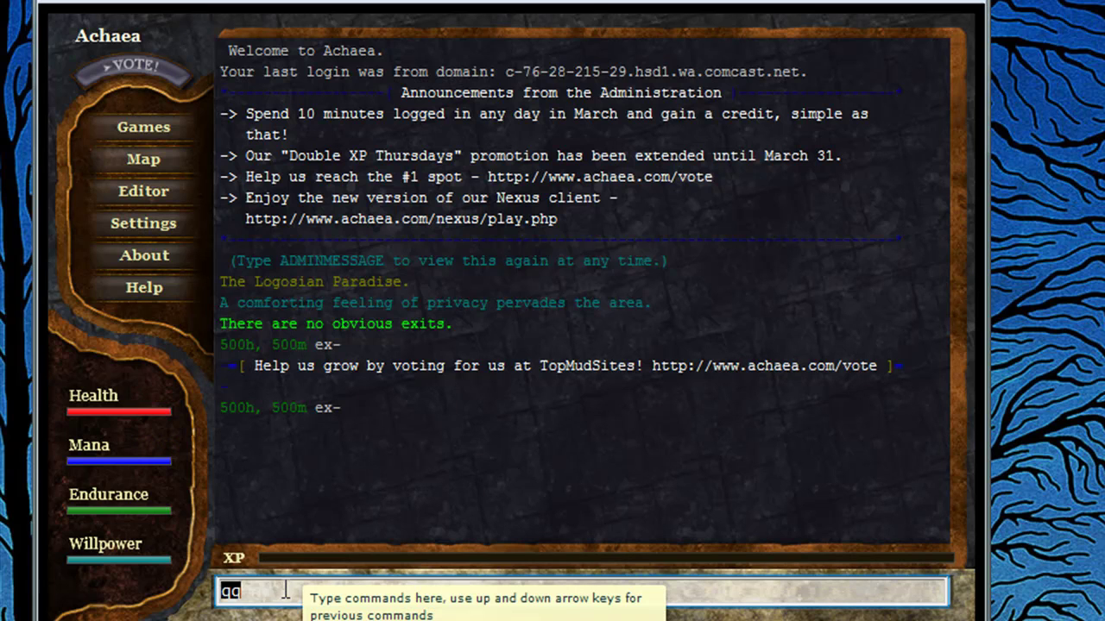
text(drop sword)
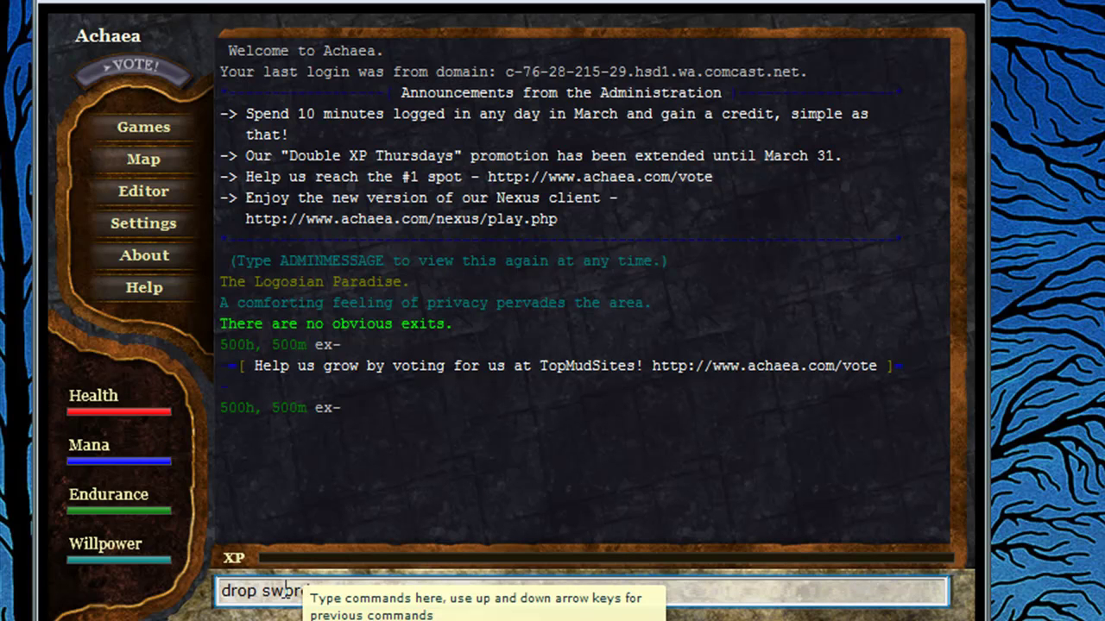
key(Return)
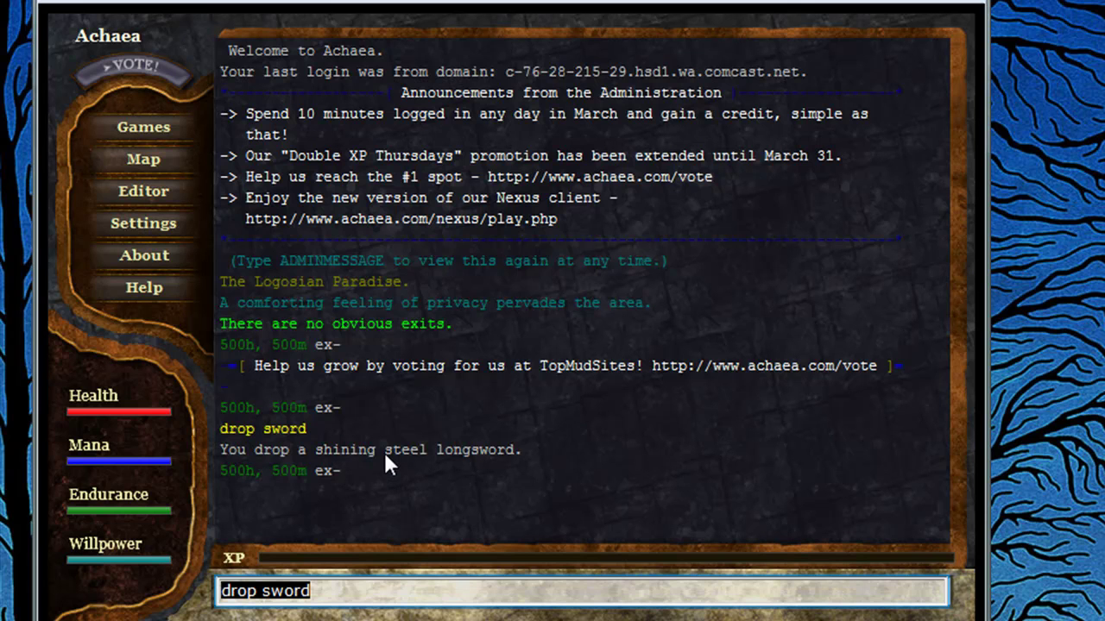
scroll(384, 452, up, 2)
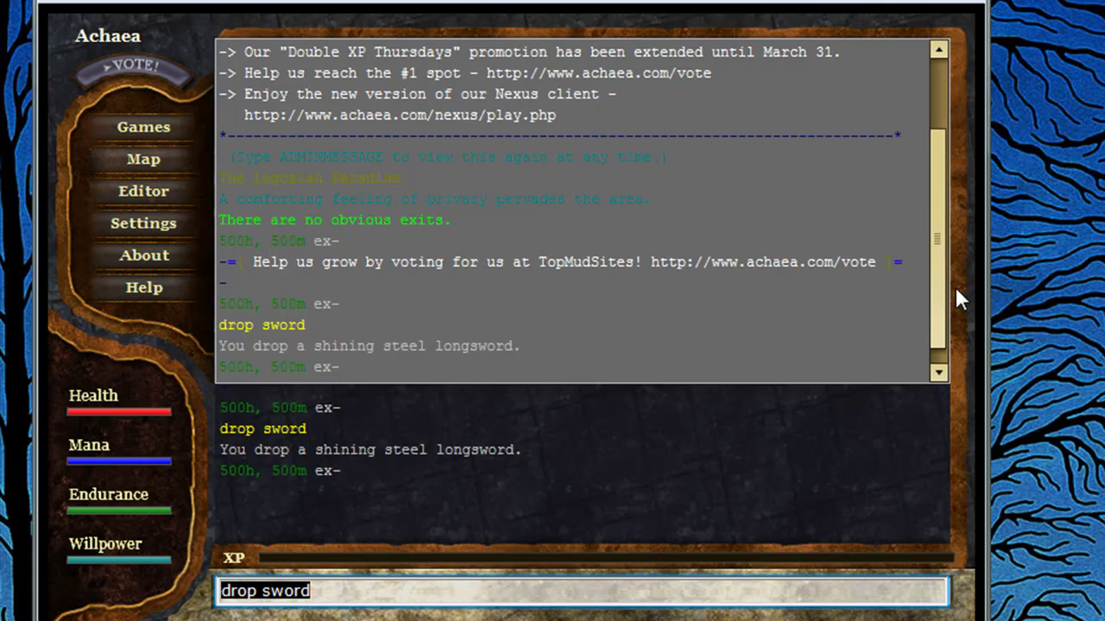
mouse_move(939, 269)
mouse_down()
mouse_move(927, 208)
mouse_move(932, 362)
mouse_up()
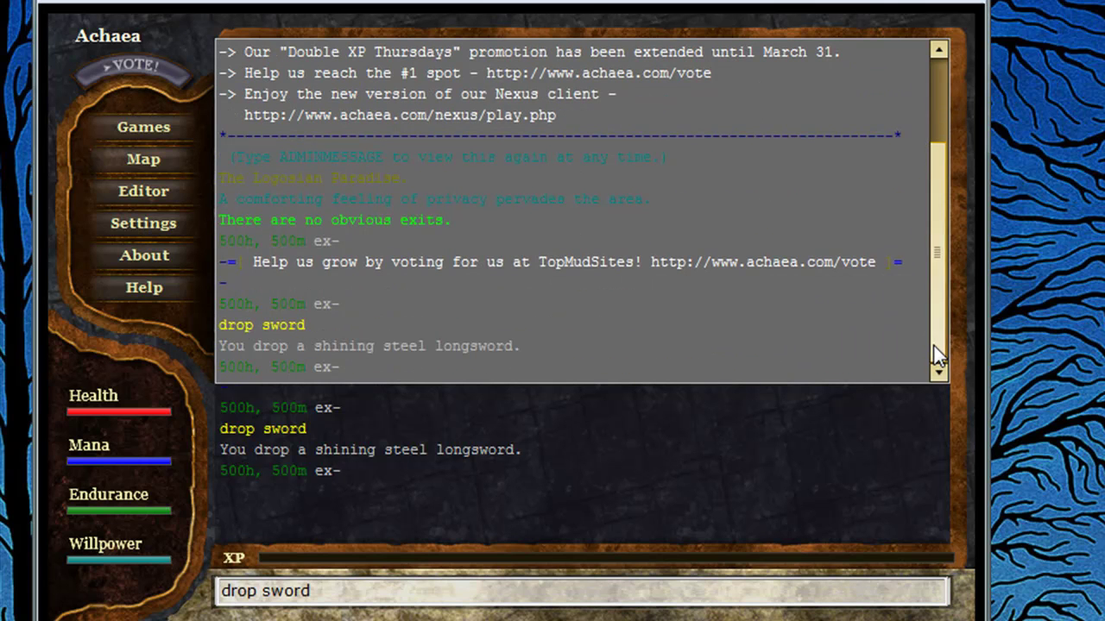
drag(523, 347, 217, 348)
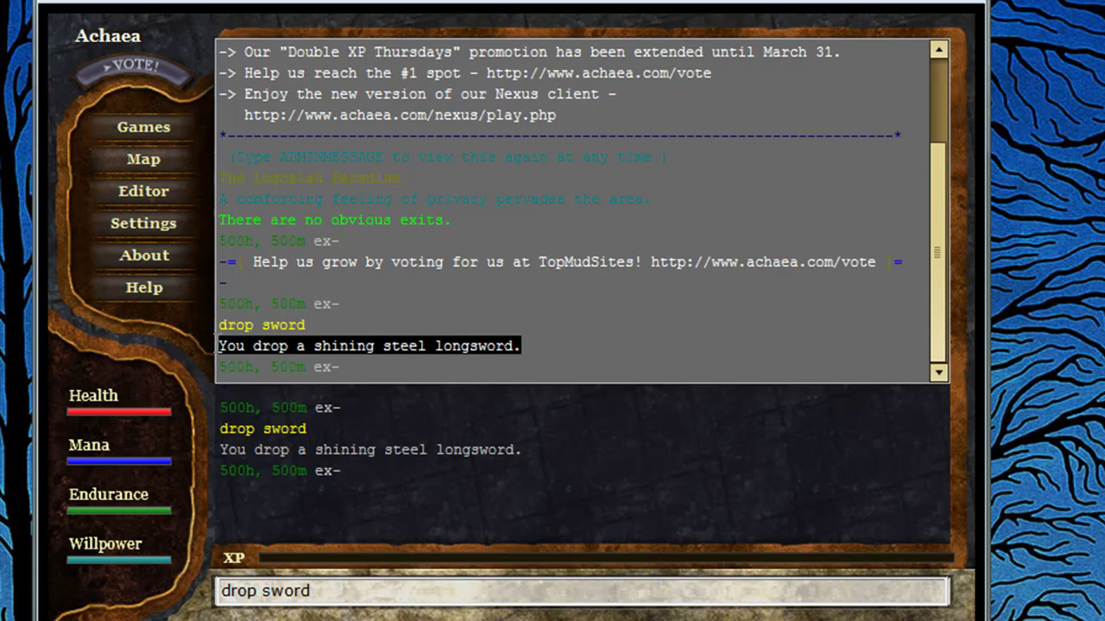
right_click(348, 347)
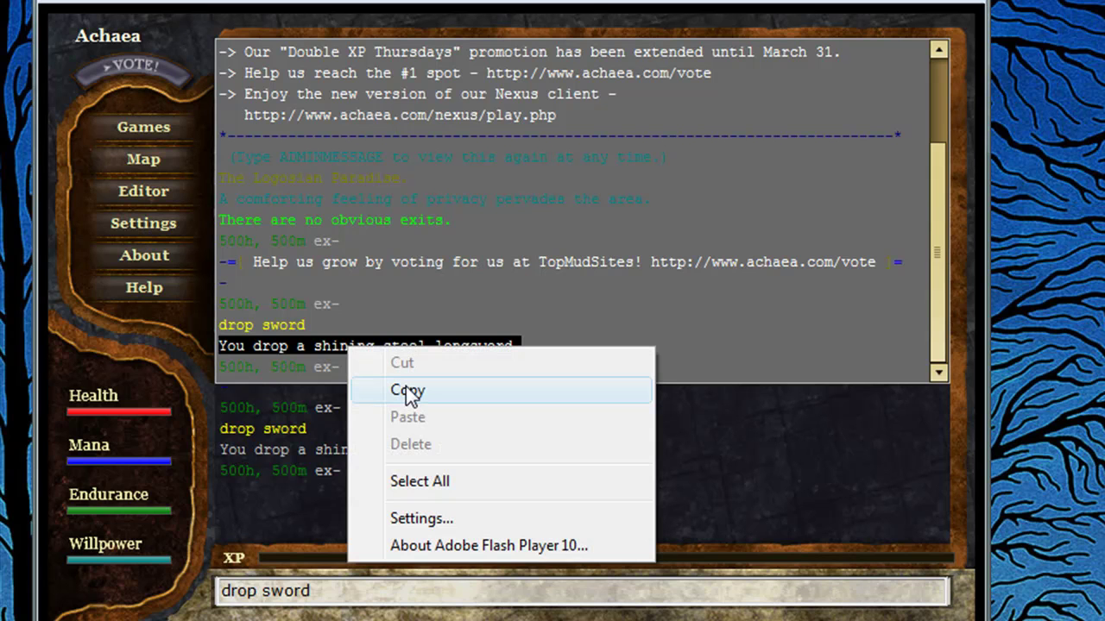
click(405, 390)
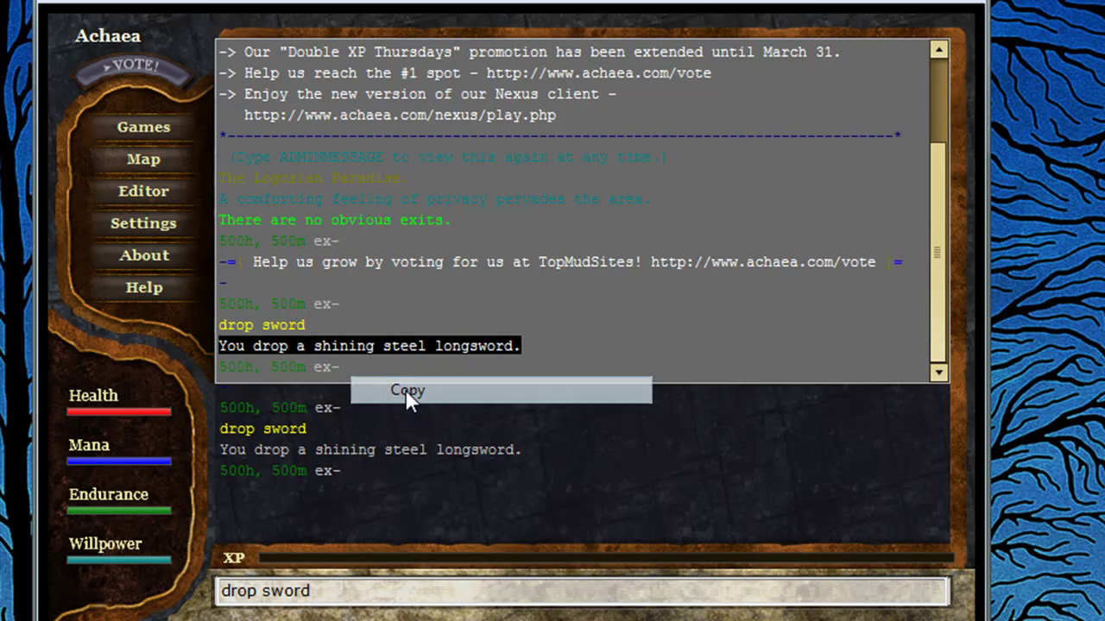
click(532, 453)
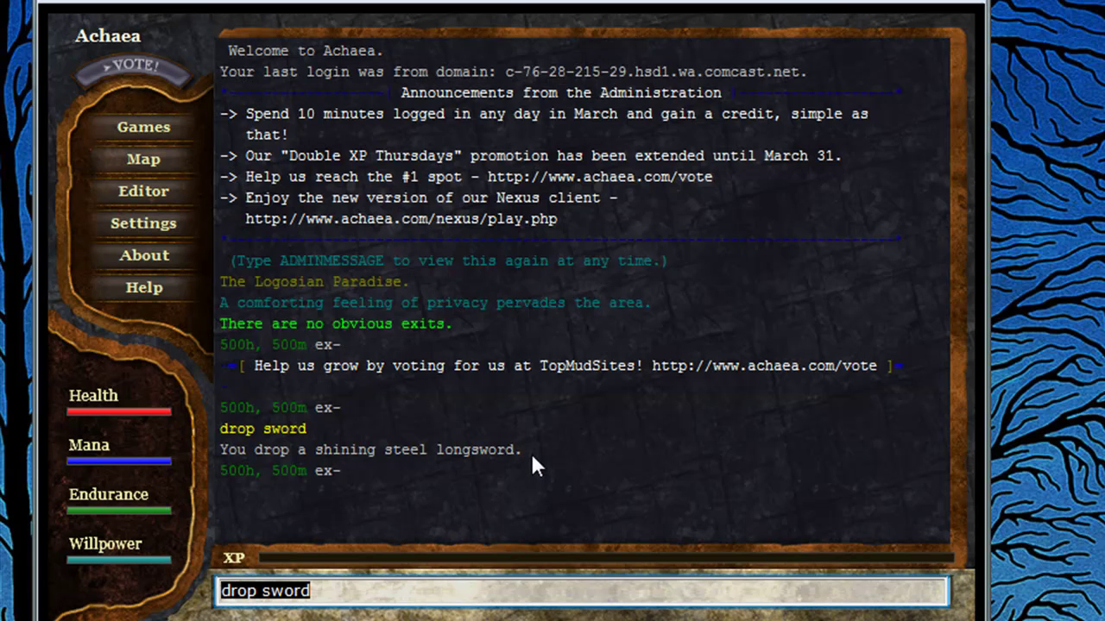
Step: Browse the Preferences and Aliases settings, then add a new trigger in the Triggers list
click(165, 221)
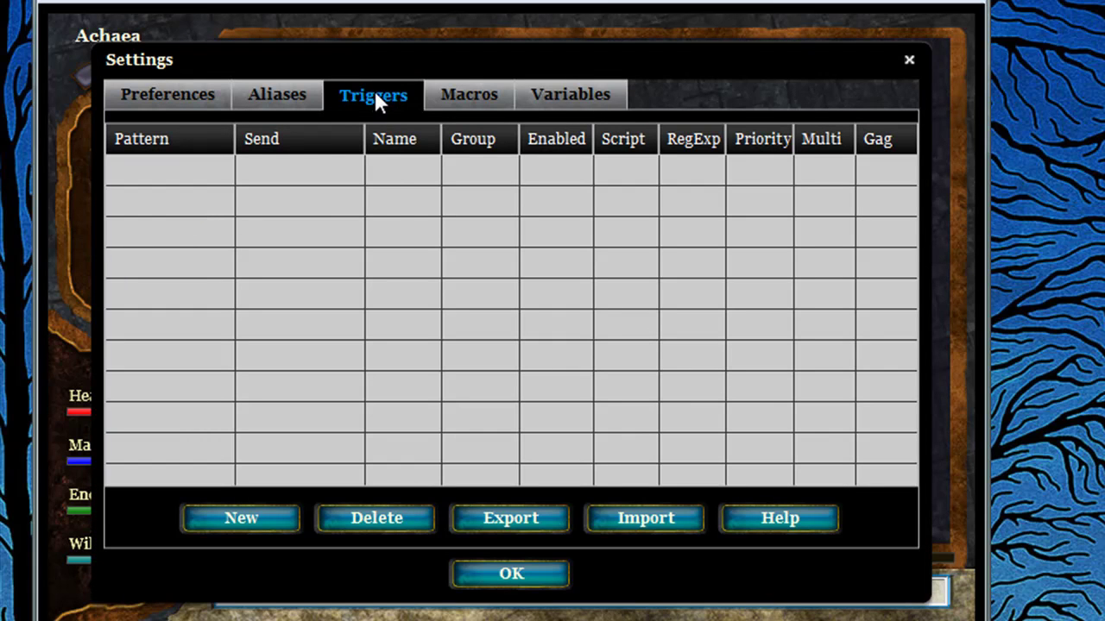
click(191, 93)
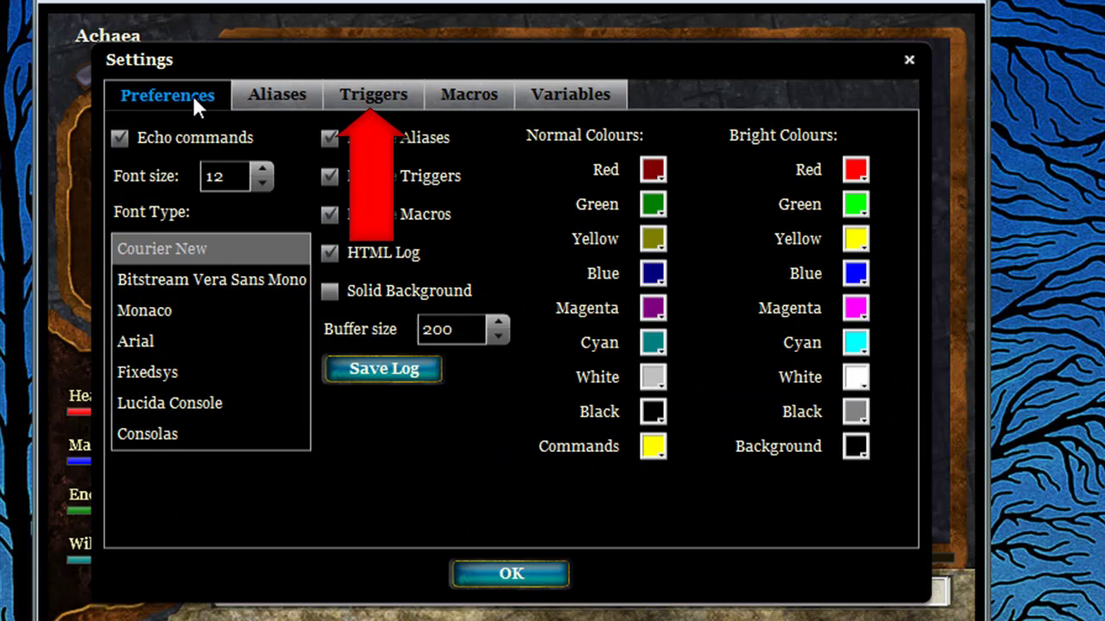
click(273, 104)
click(362, 97)
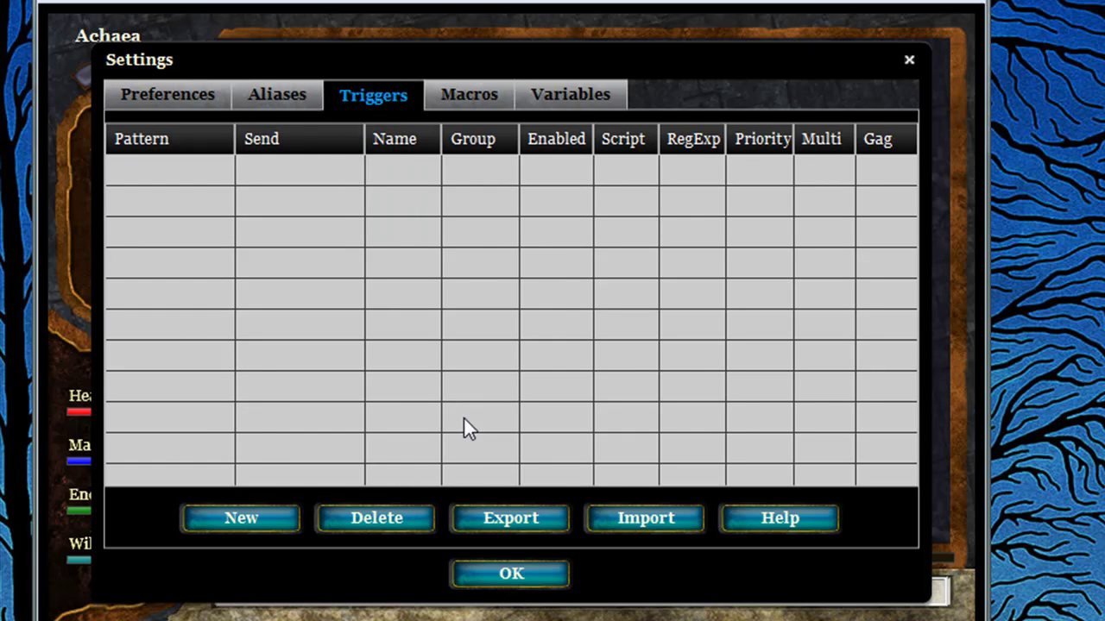
click(255, 523)
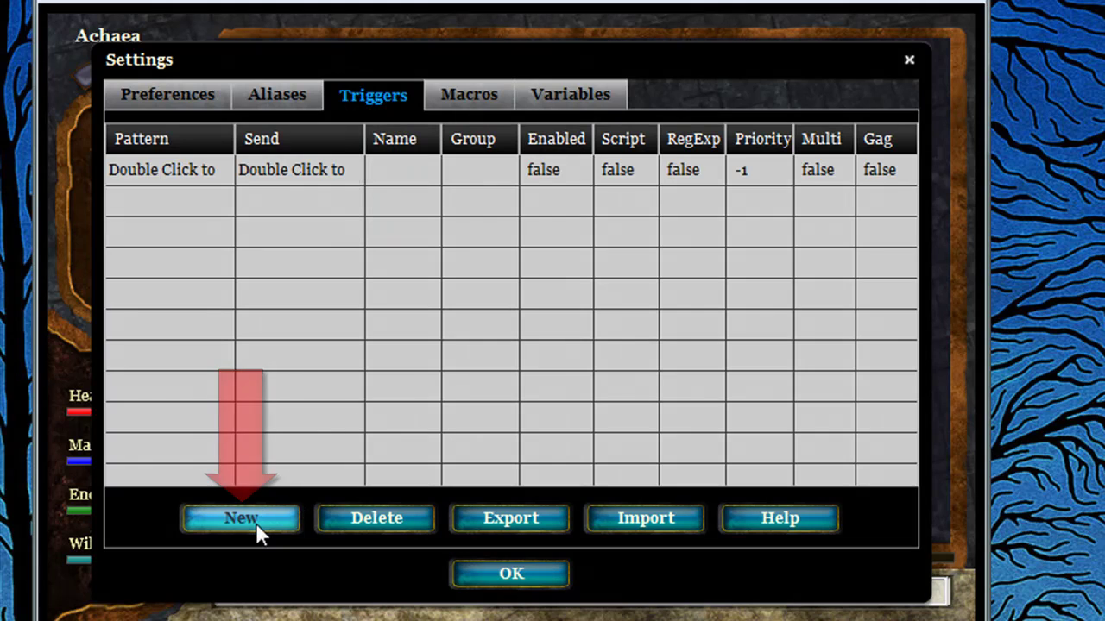
Step: Replace the trigger's placeholder pattern with the pasted line 'You drop a shining steel longsword.'
double_click(171, 170)
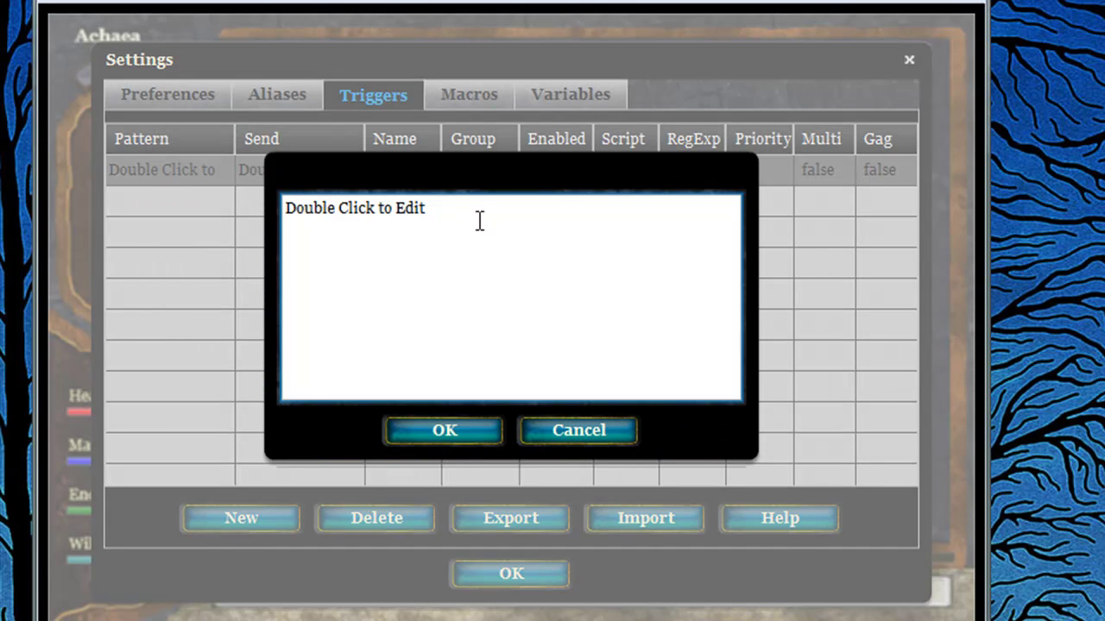
drag(478, 222, 282, 193)
key(BackSpace)
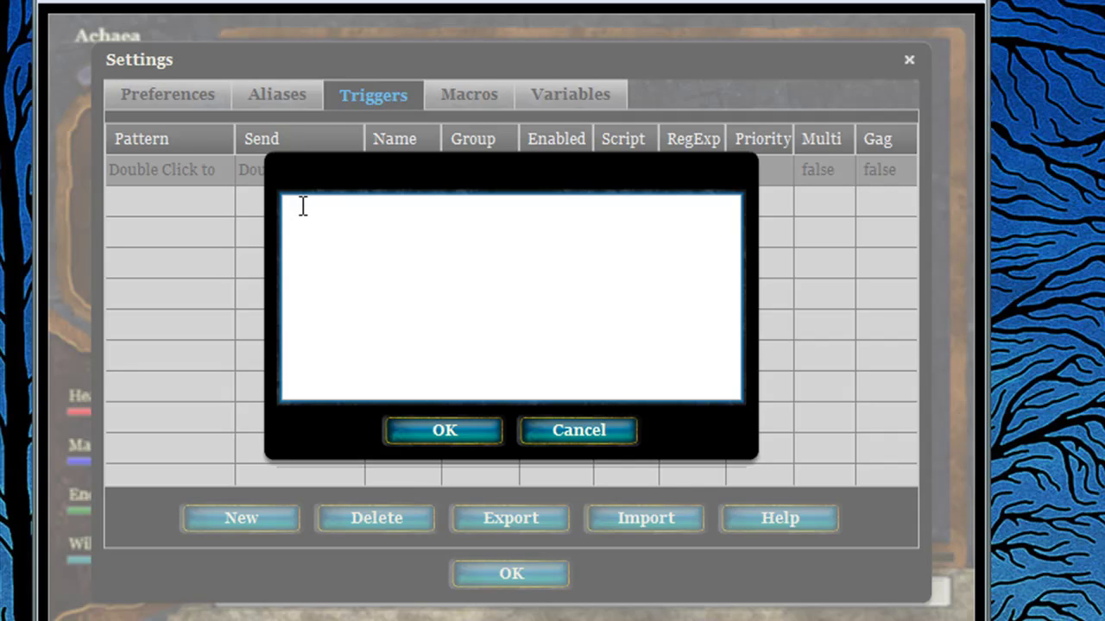
right_click(303, 205)
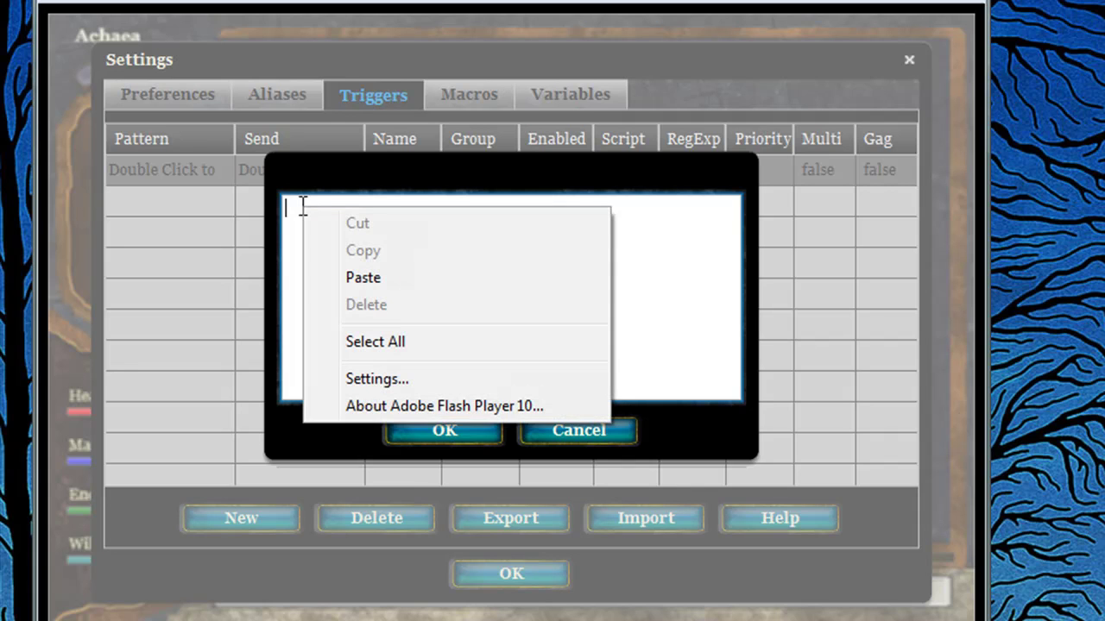
click(364, 277)
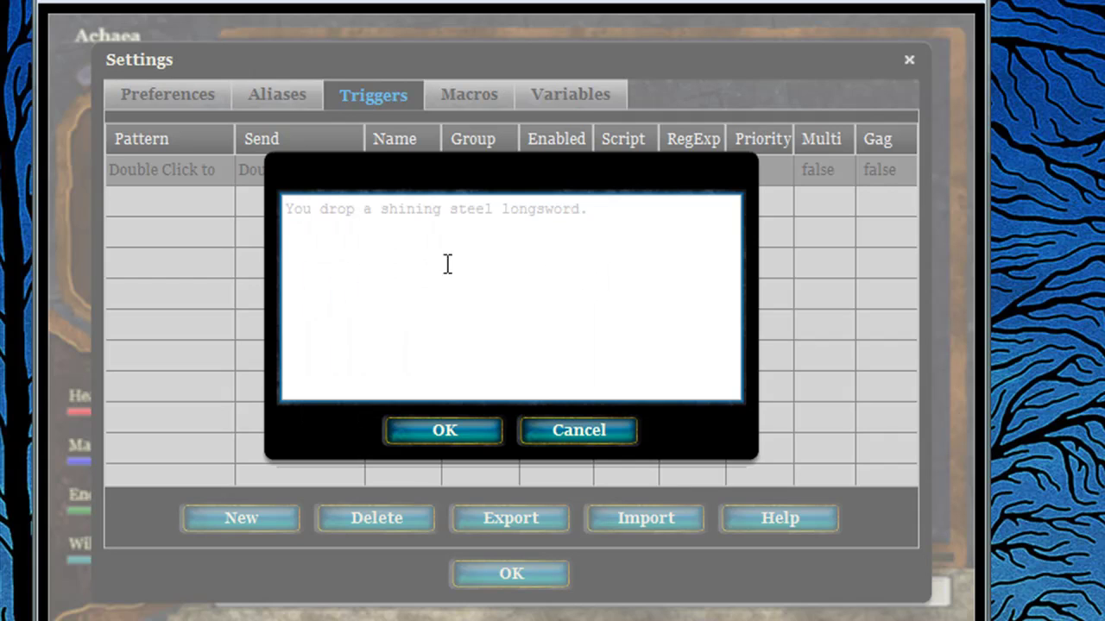
drag(597, 213, 527, 209)
drag(397, 207, 266, 204)
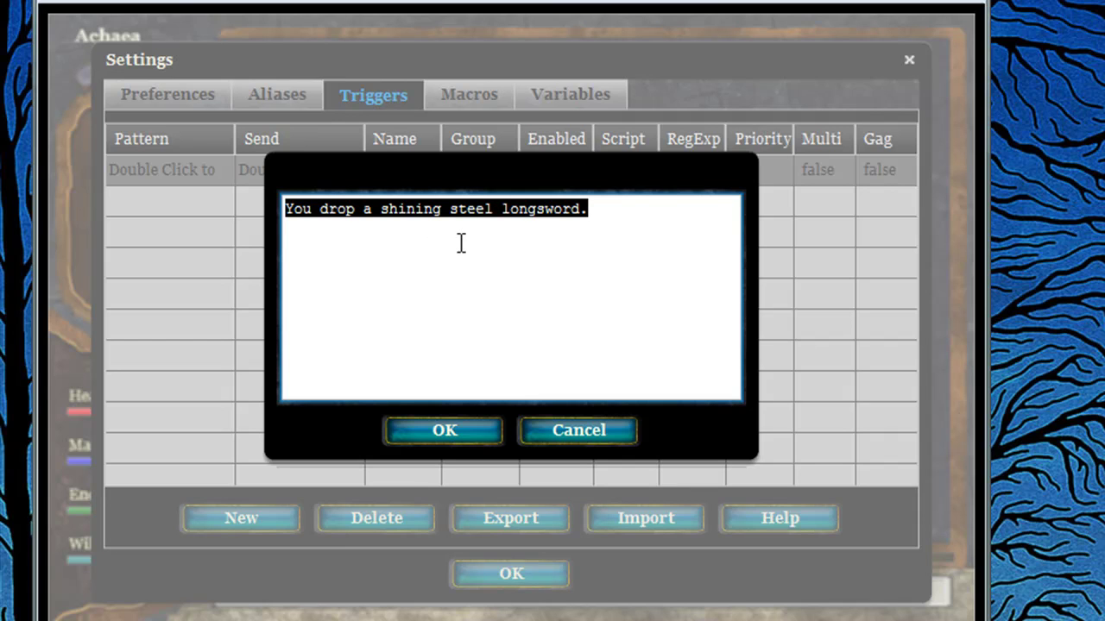
click(462, 429)
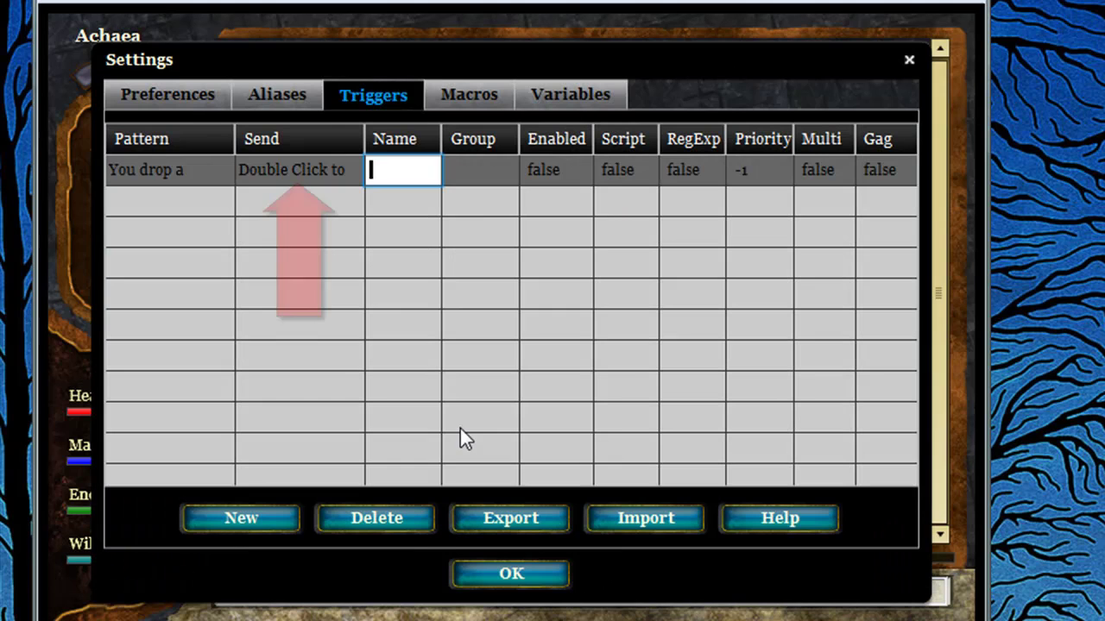
Step: Replace the placeholder send text with 'get sword;wield sword', fixing the 'weild' typo
double_click(319, 168)
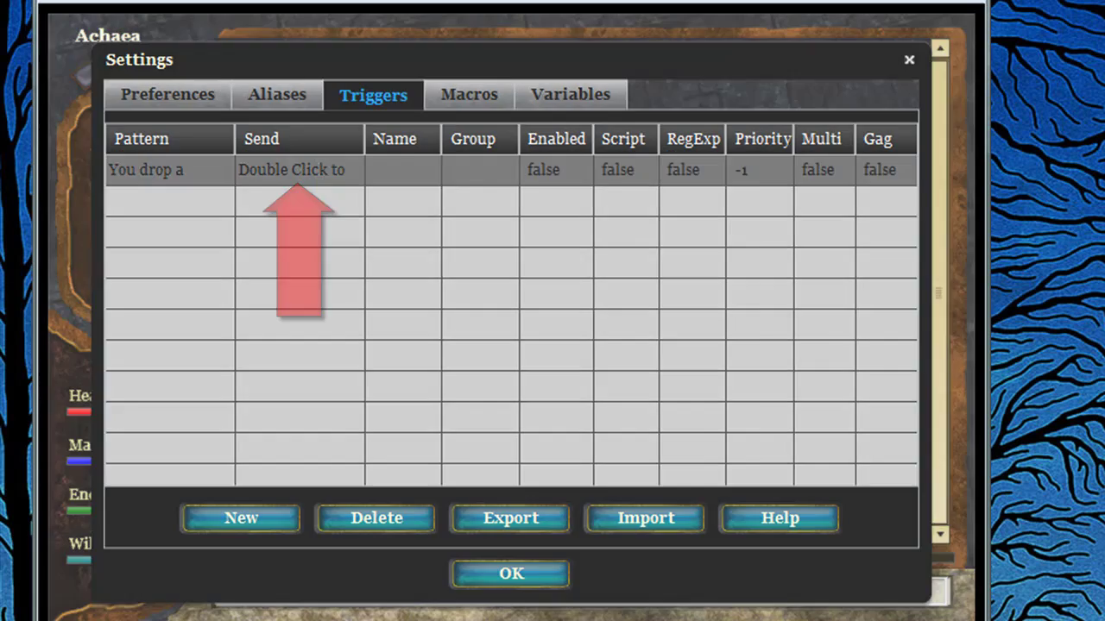
key(ctrl+a)
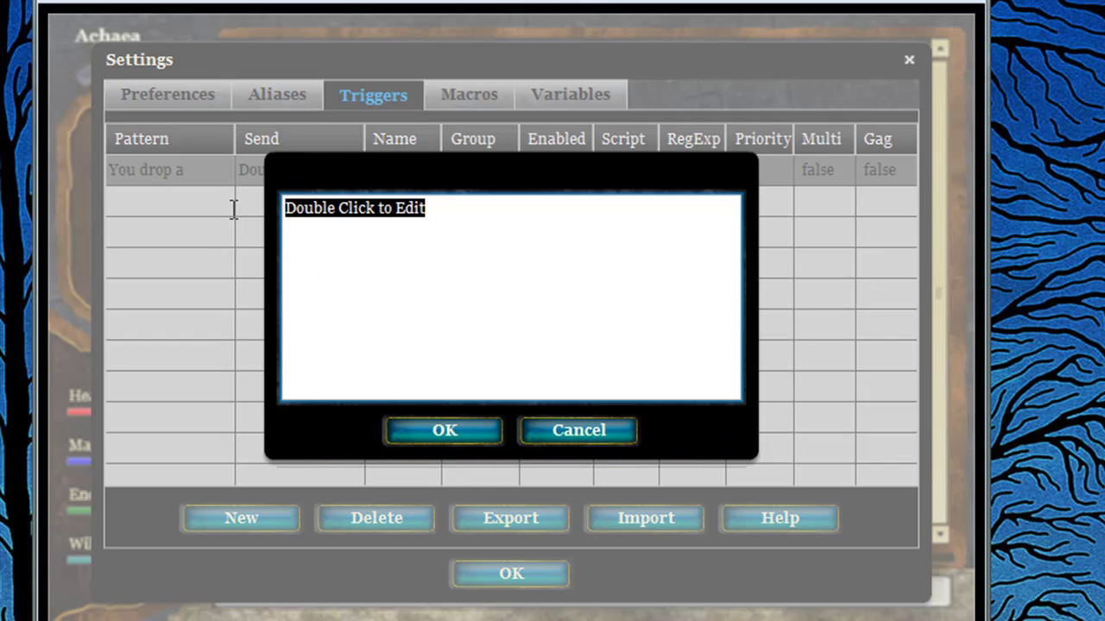
key(BackSpace)
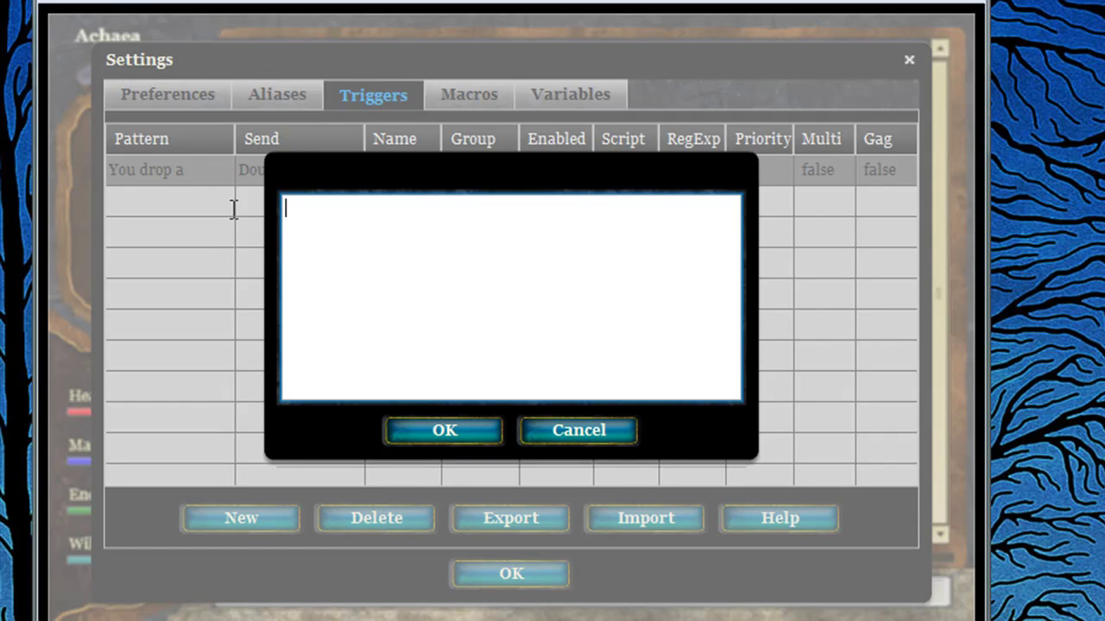
text(get sword)
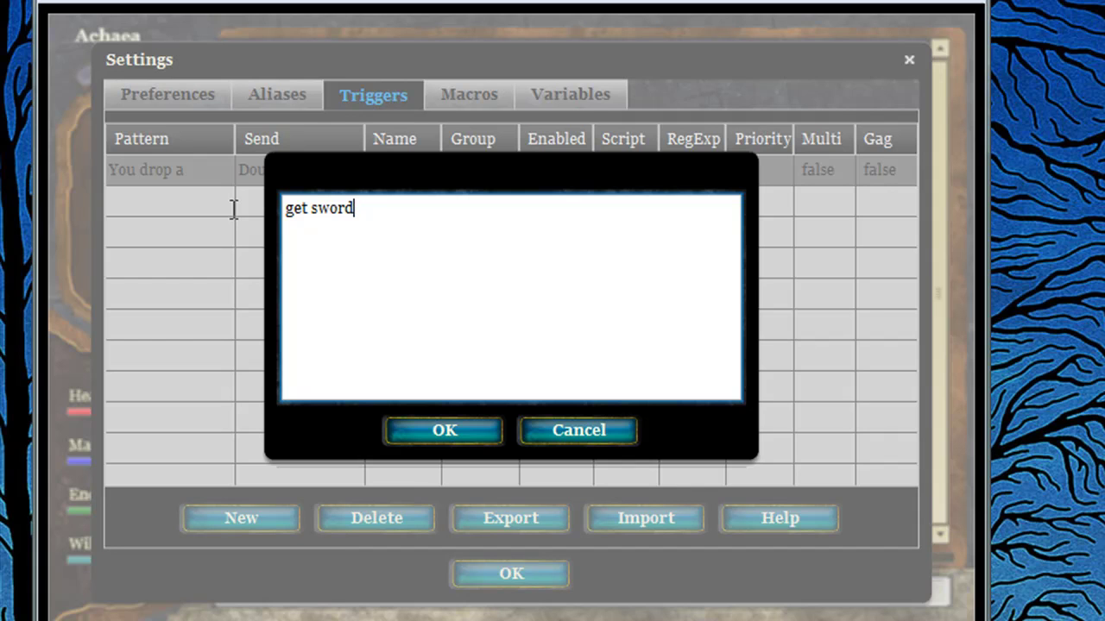
text(;)
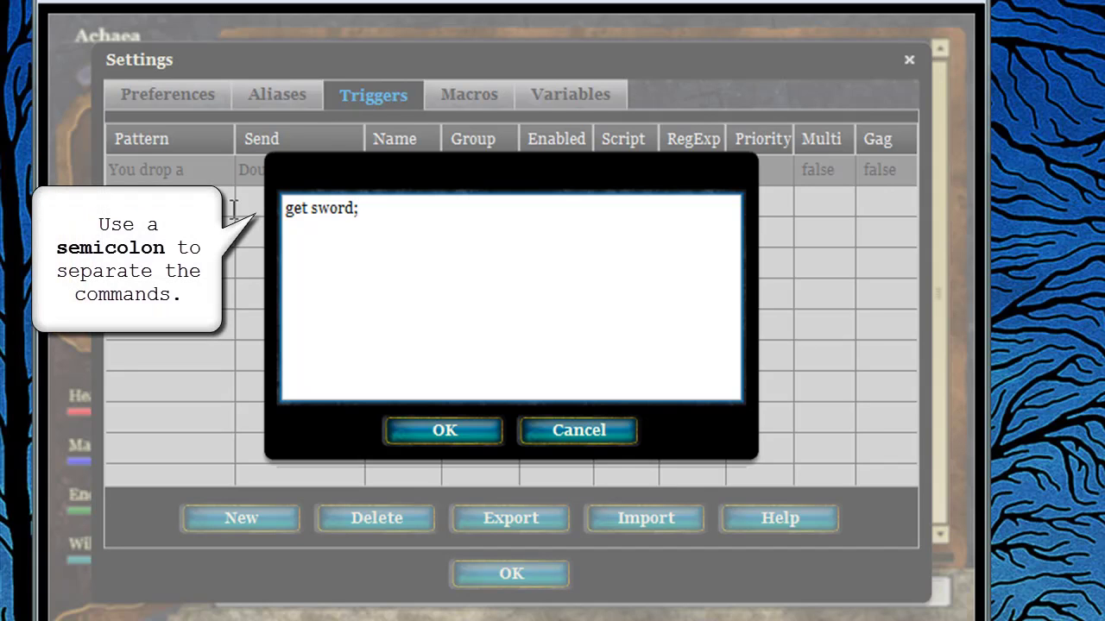
text(weild)
key(BackSpace)
key(BackSpace)
key(BackSpace)
text(ield )
text(sword)
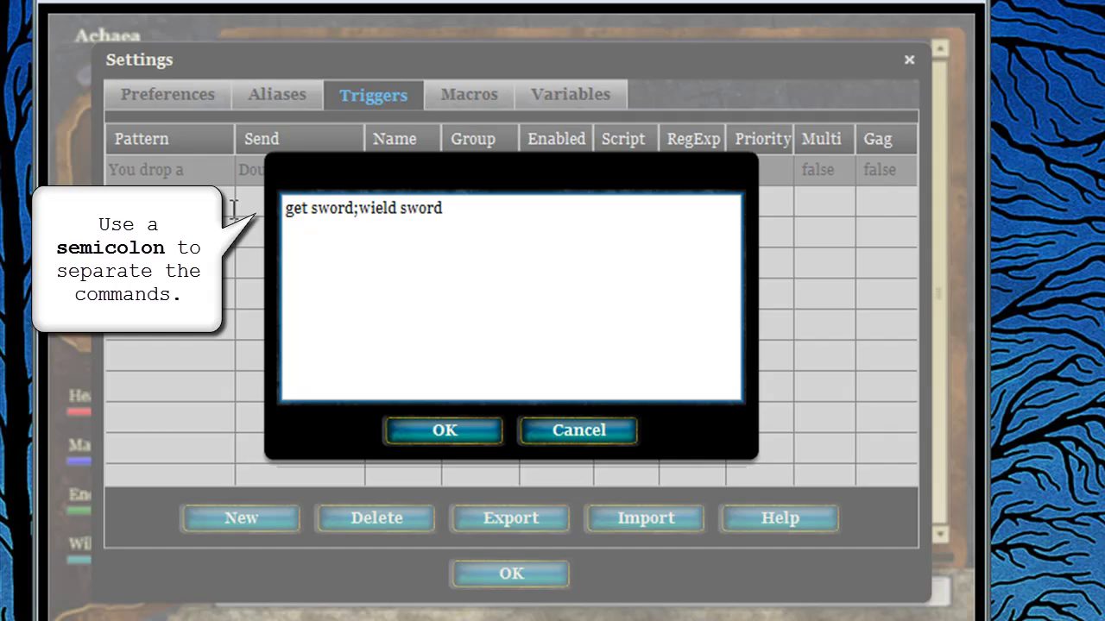
key(Left)
key(Left)
key(Left)
key(BackSpace)
key(Return)
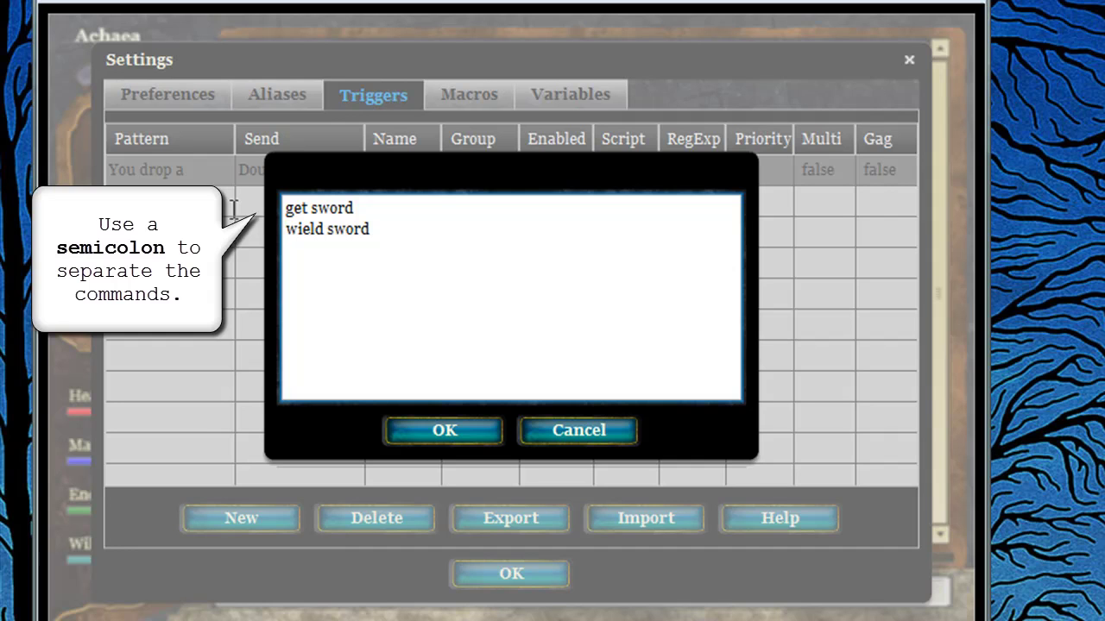
key(BackSpace)
text(;wield sword)
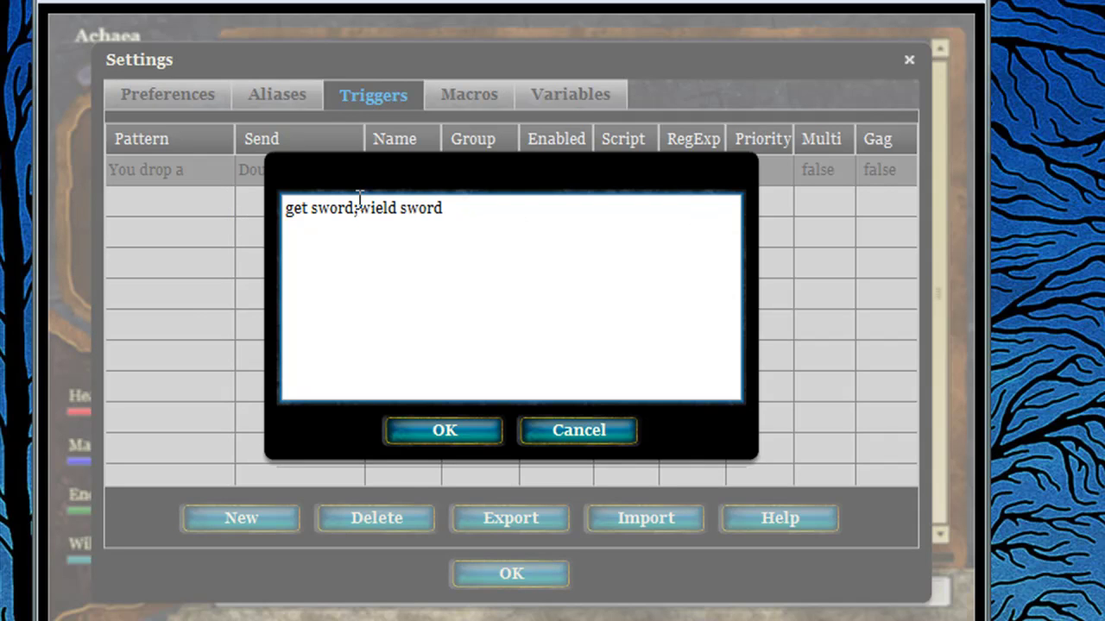
Step: Save the send text 'get sword;wield sword' and enable the sword trigger
click(437, 428)
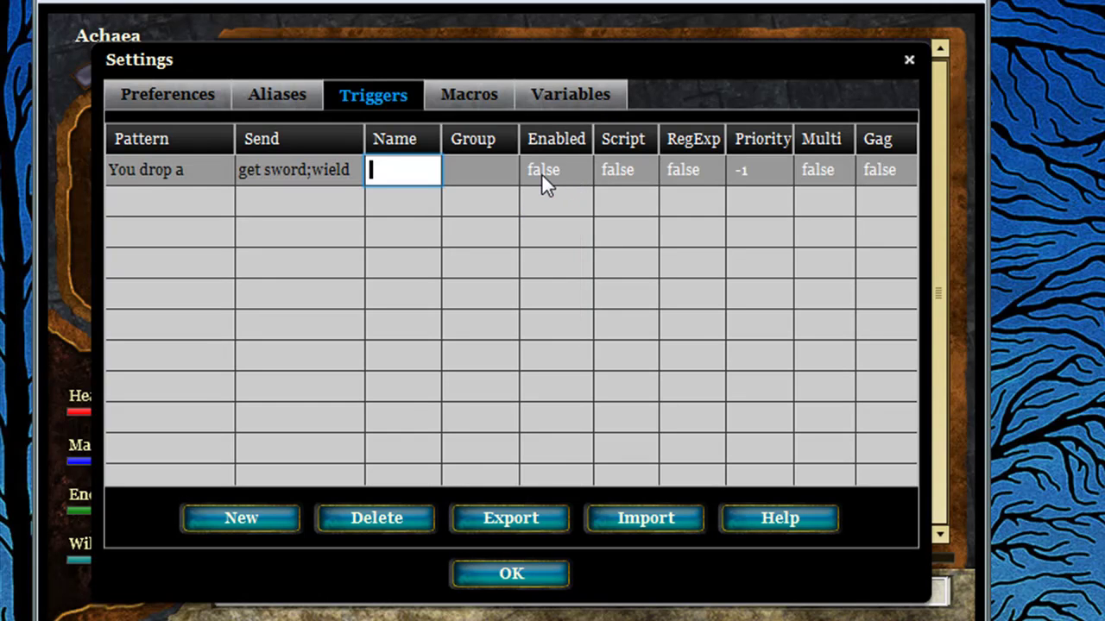
click(542, 174)
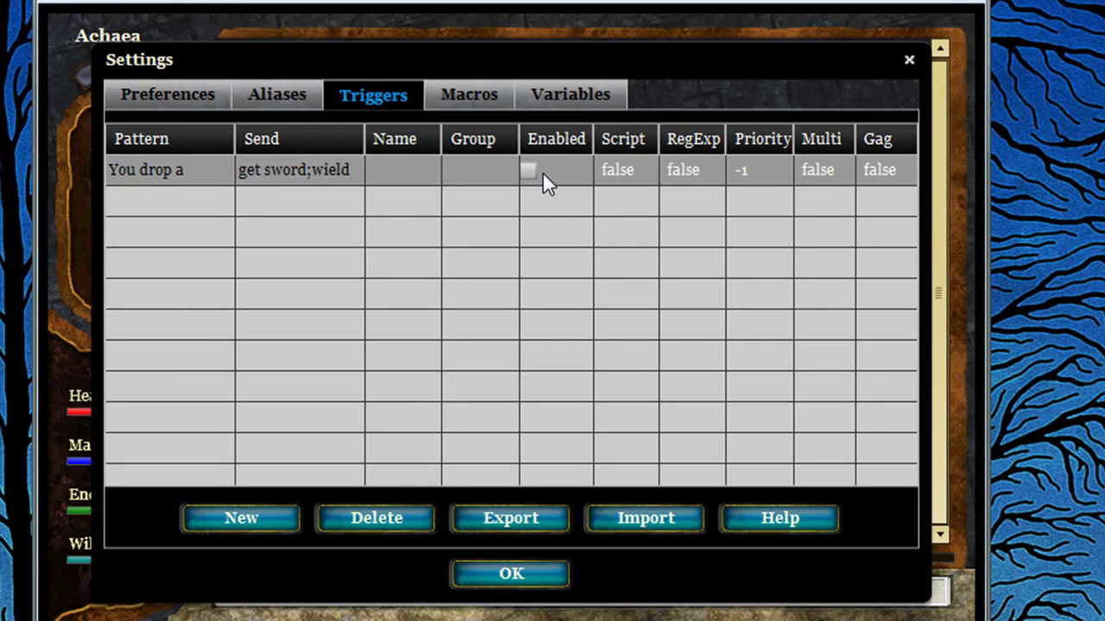
click(529, 172)
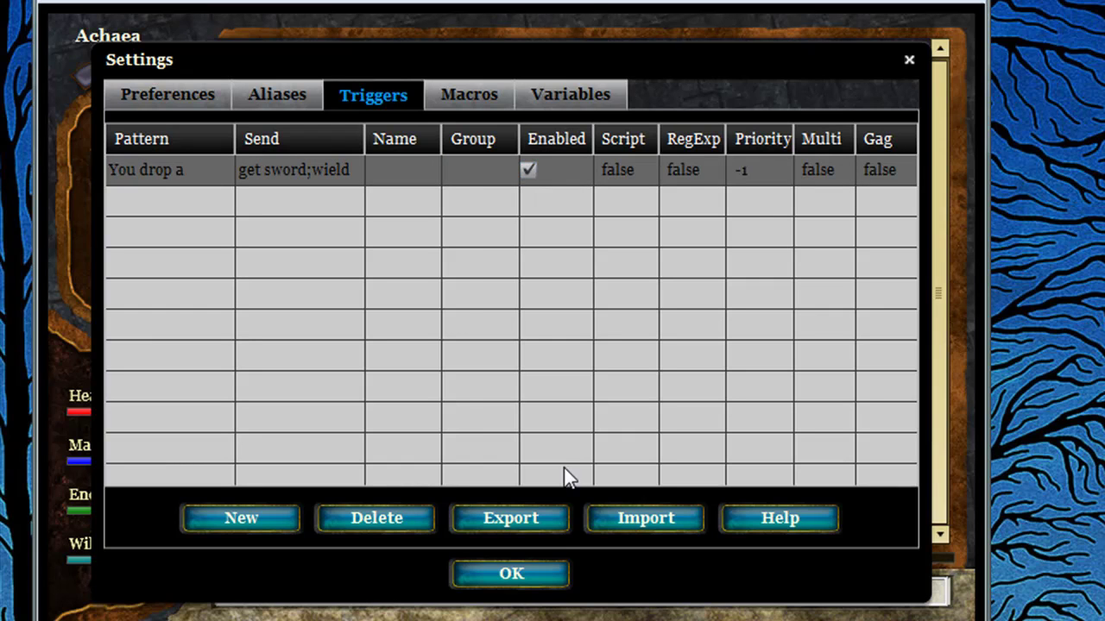
Step: Close the settings and pick the sword back up with 'get sword'
click(537, 577)
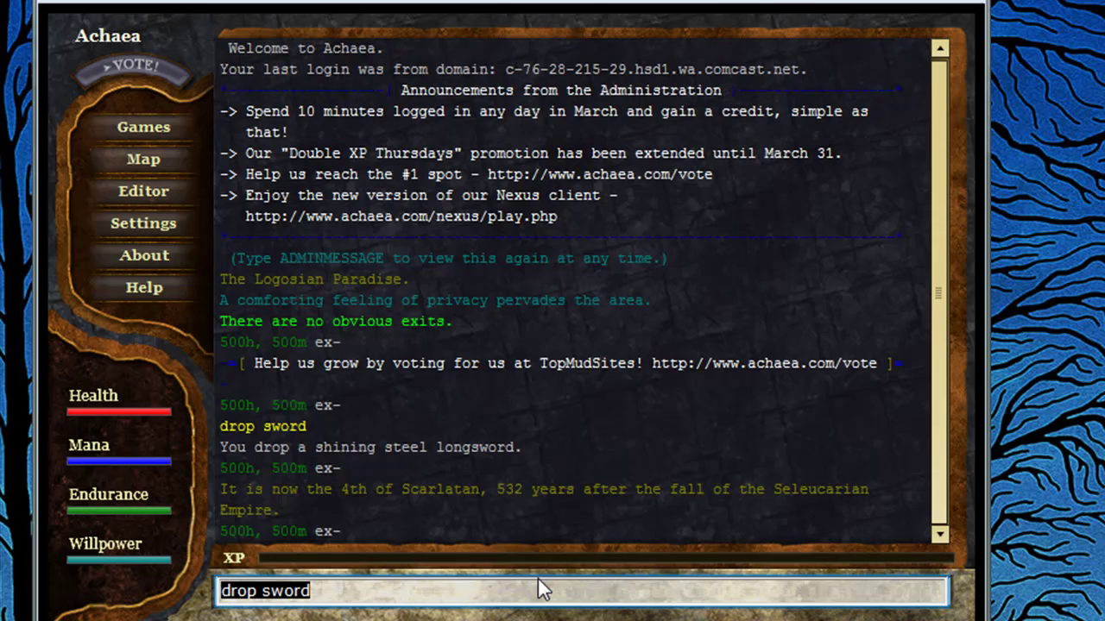
text(get )
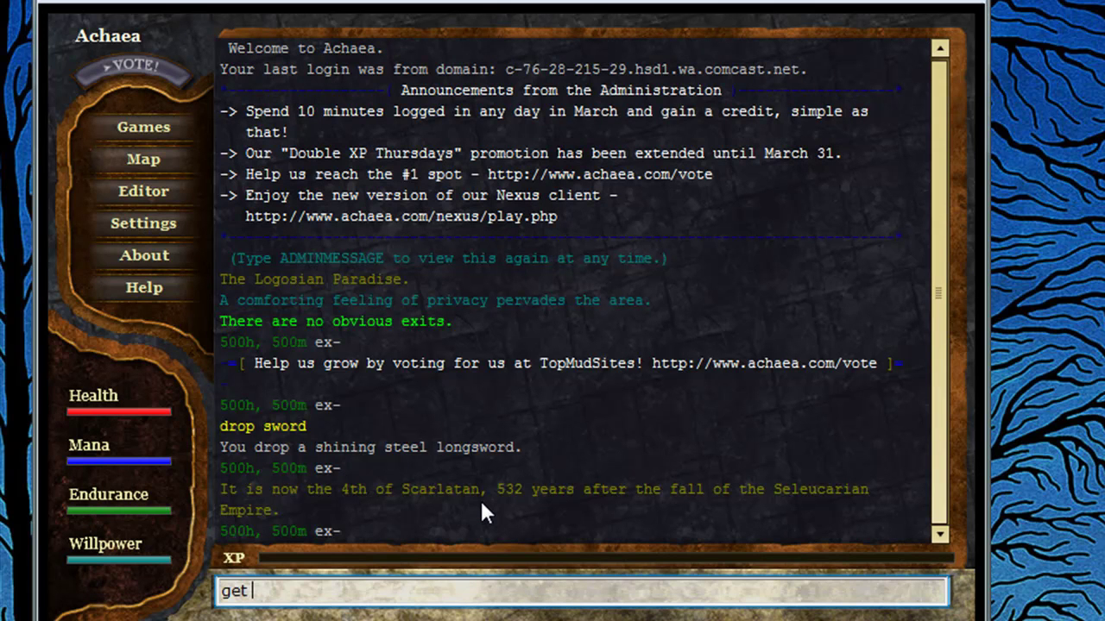
text(word)
key(BackSpace)
key(BackSpace)
key(BackSpace)
text(sword)
key(Return)
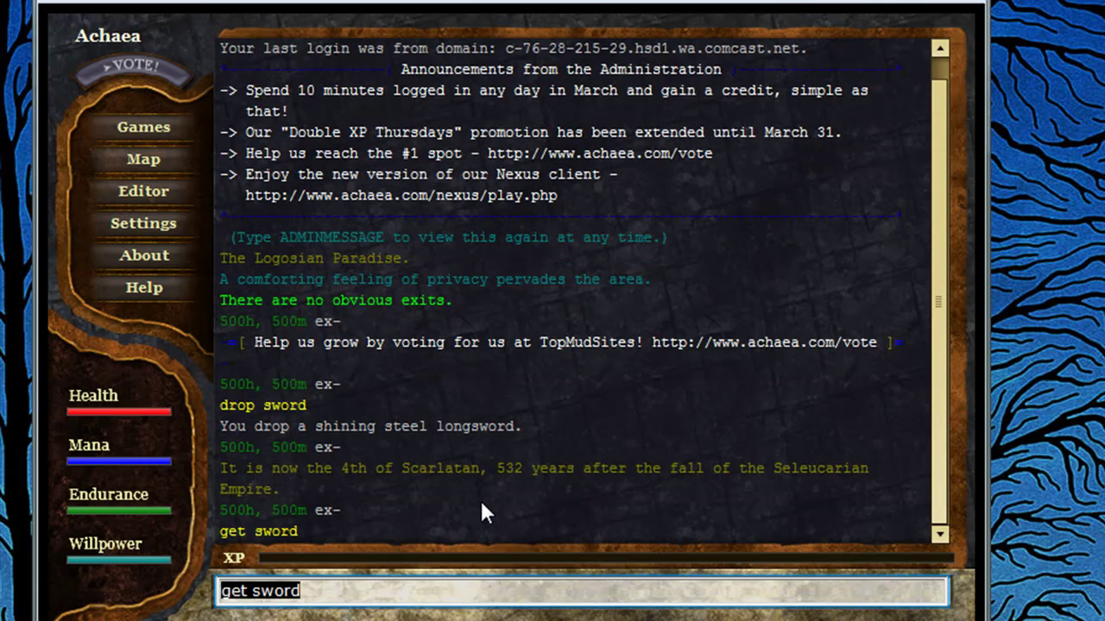
Step: Resend 'drop sword' from history to test that the trigger gets and wields it
text(dr)
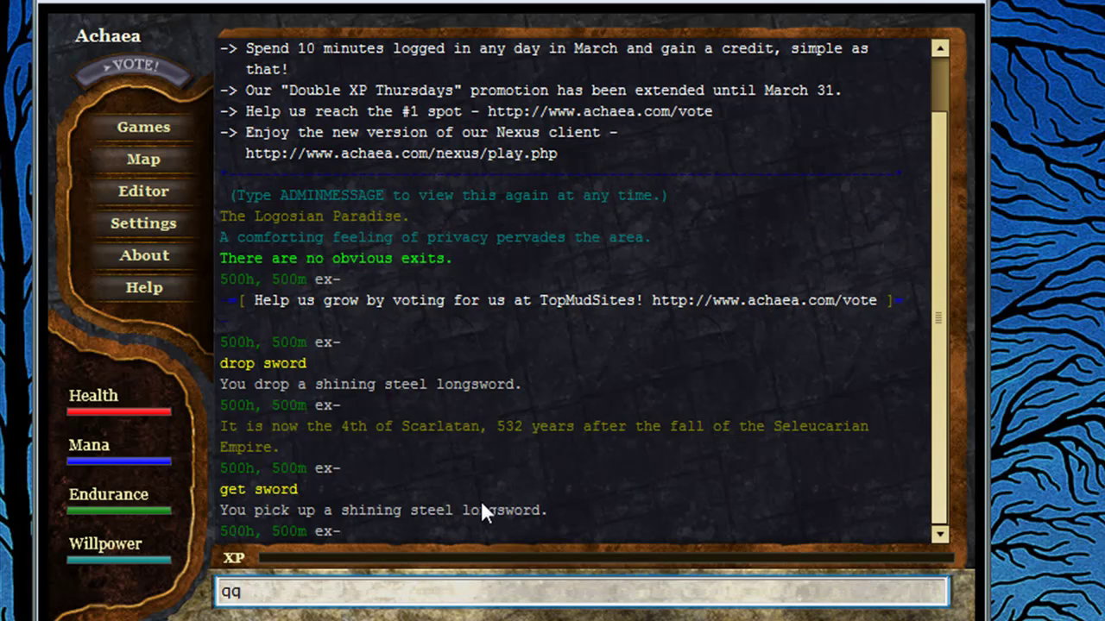
key(Up)
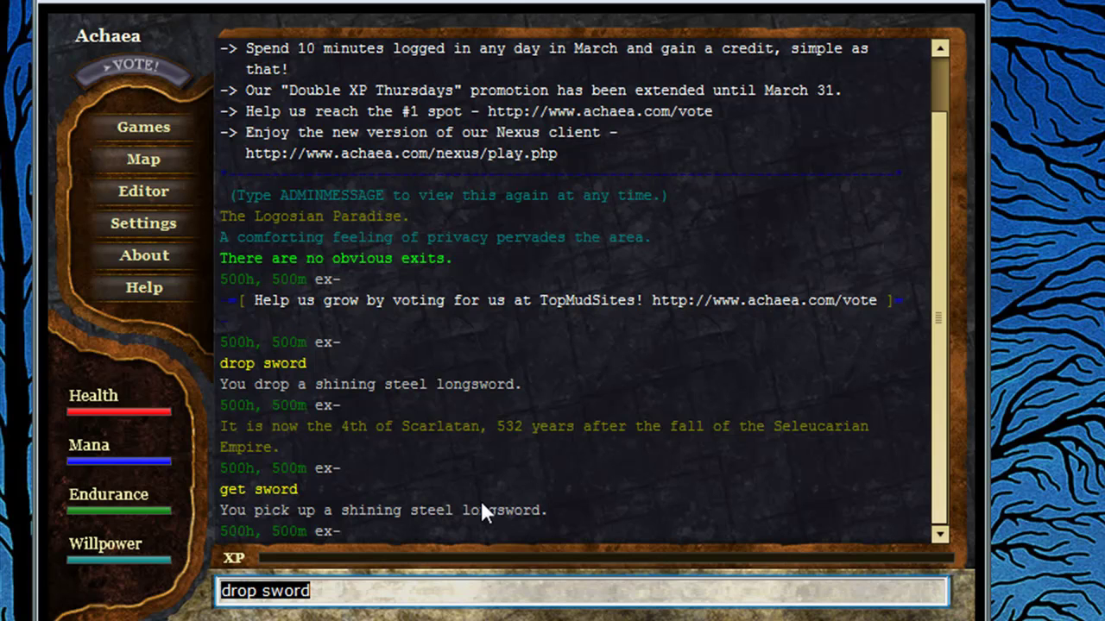
key(Return)
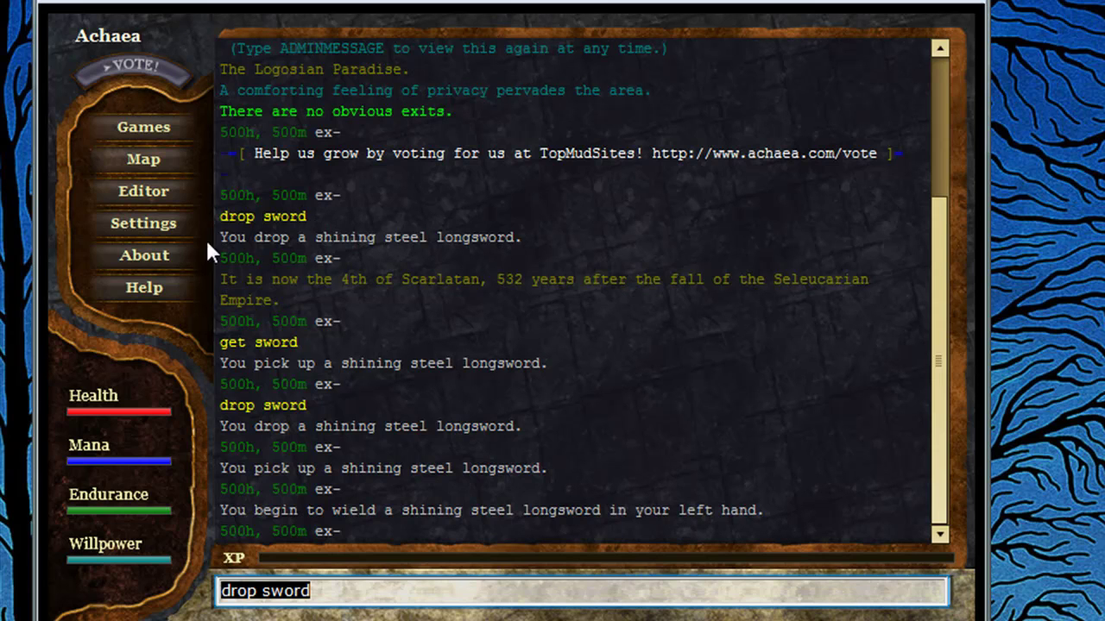
Step: Disable the sword trigger, delete it from the Triggers list, and close Settings
click(169, 222)
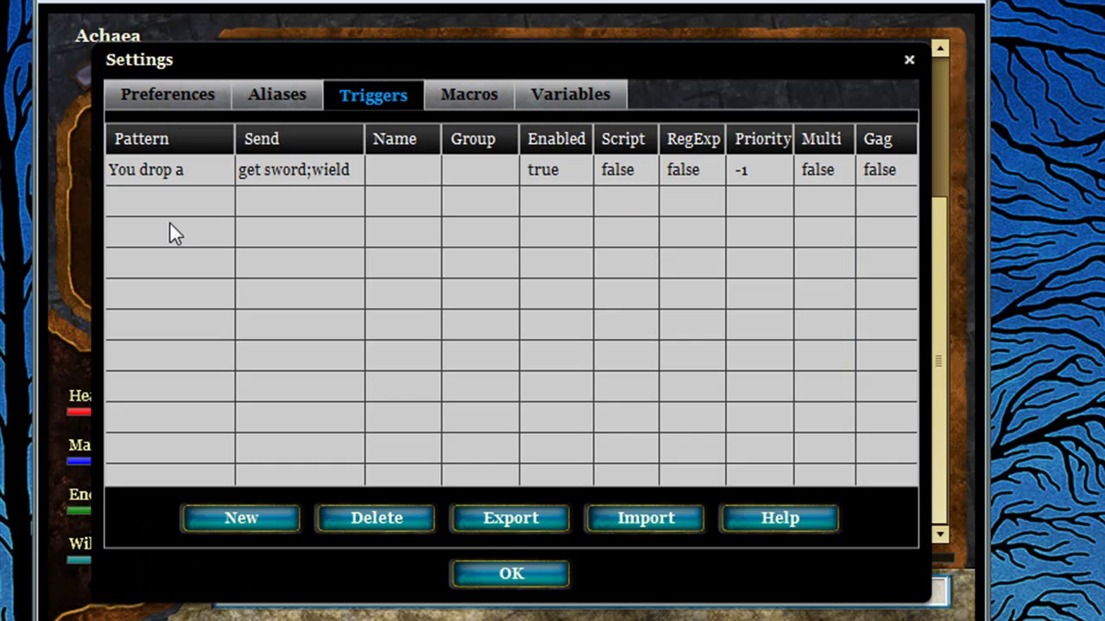
click(550, 164)
click(529, 168)
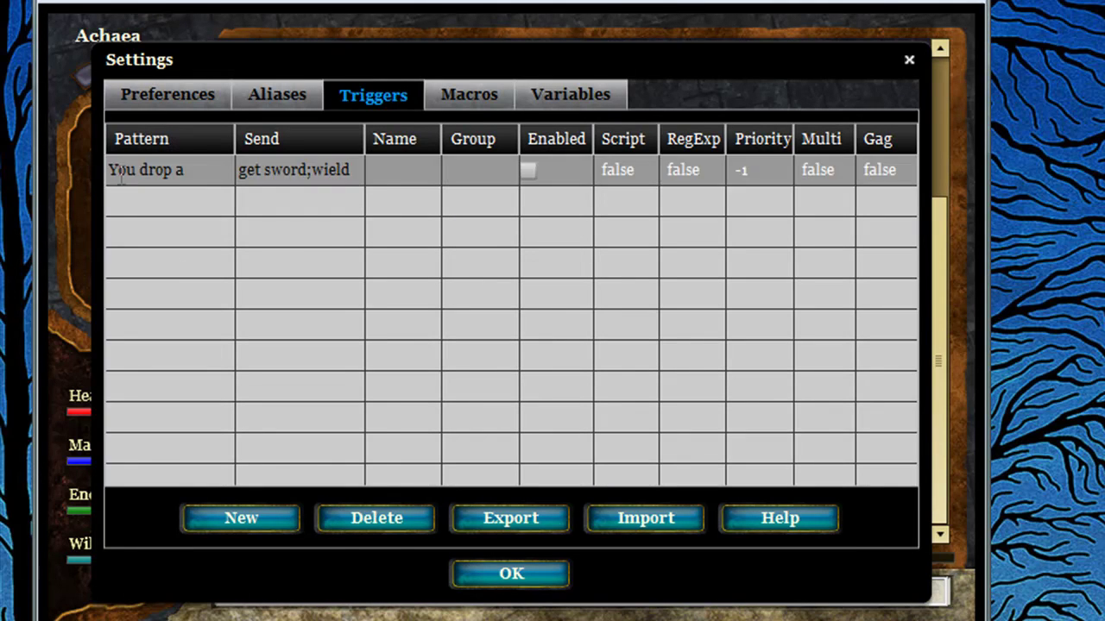
click(378, 518)
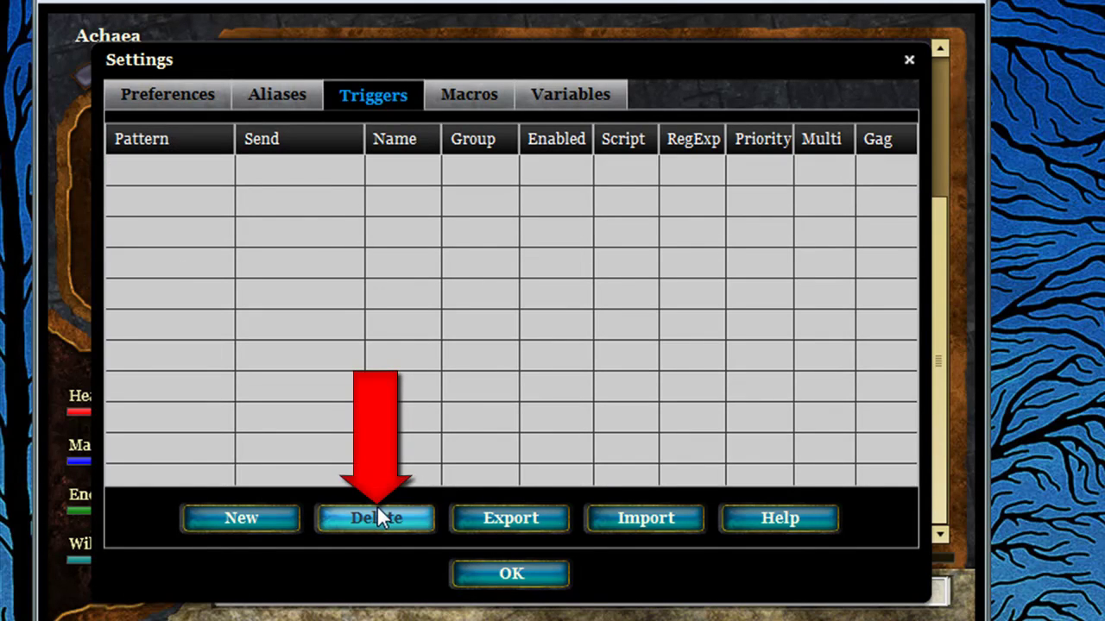
click(541, 574)
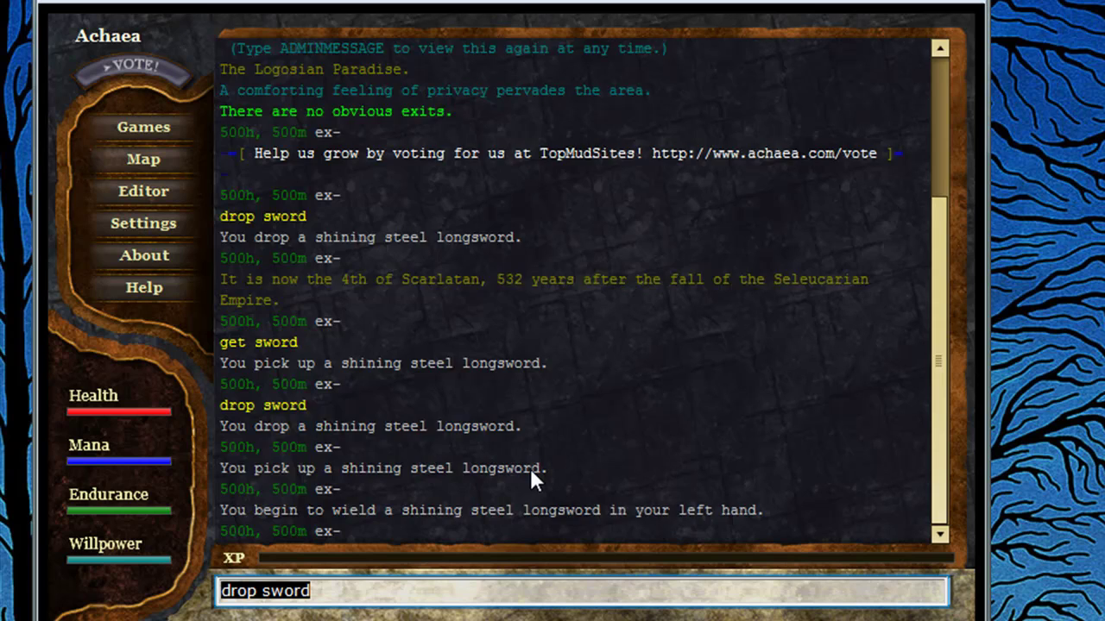
Step: Resend 'drop sword' and confirm the sword is no longer picked up or wielded
key(Return)
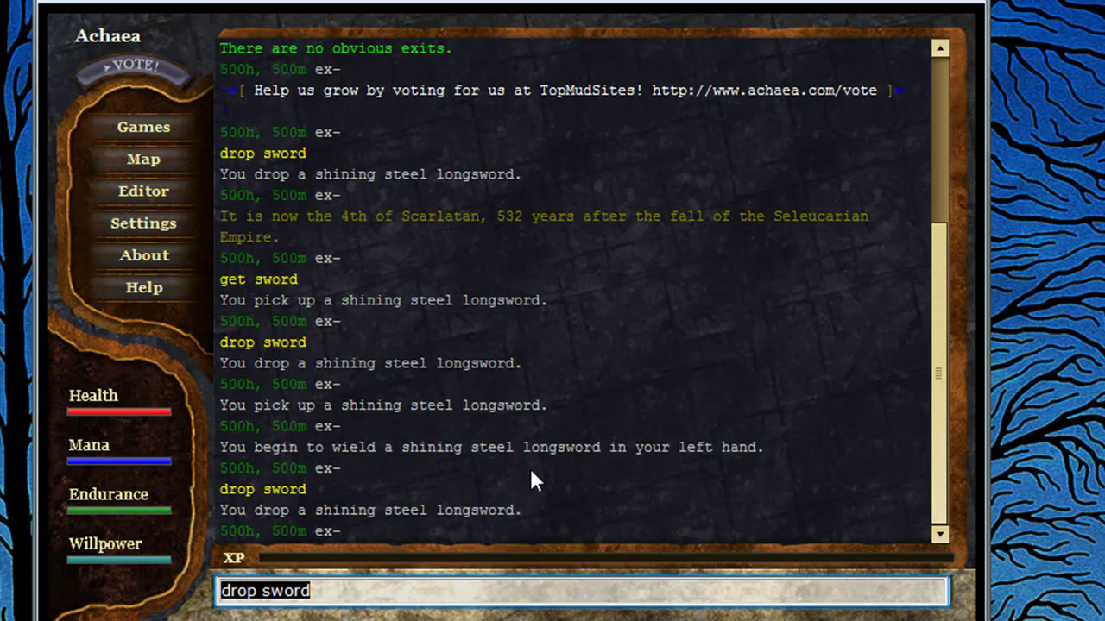